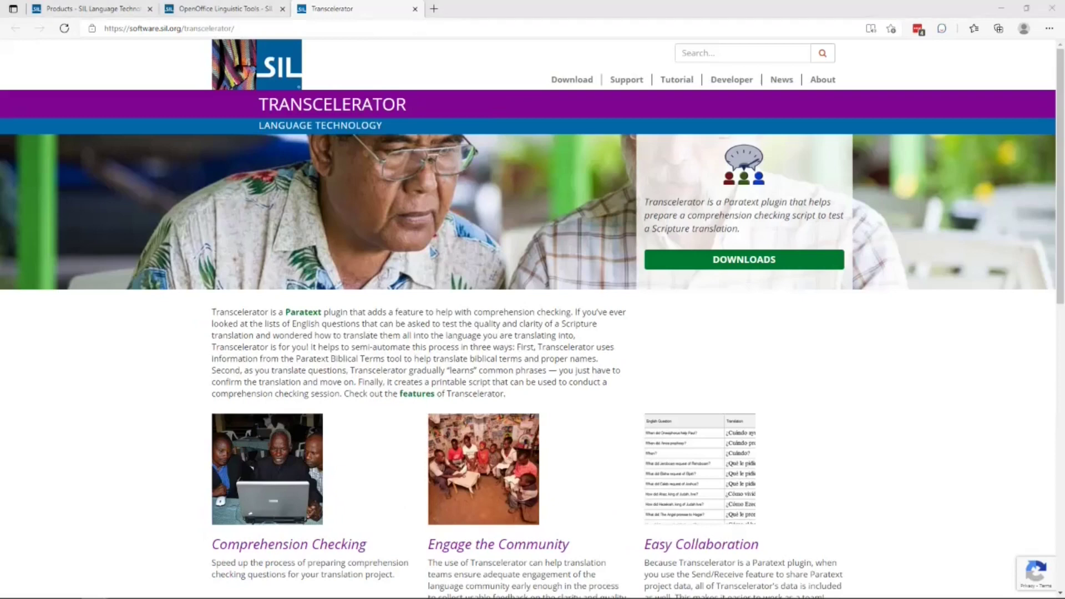
- Switch to Paratext, maximize it, and open Transcelerator for the MEP4 project in a maximized window
{"action": "left_click_drag", "start_coordinate": [156, 50], "coordinate": [462, 65]}
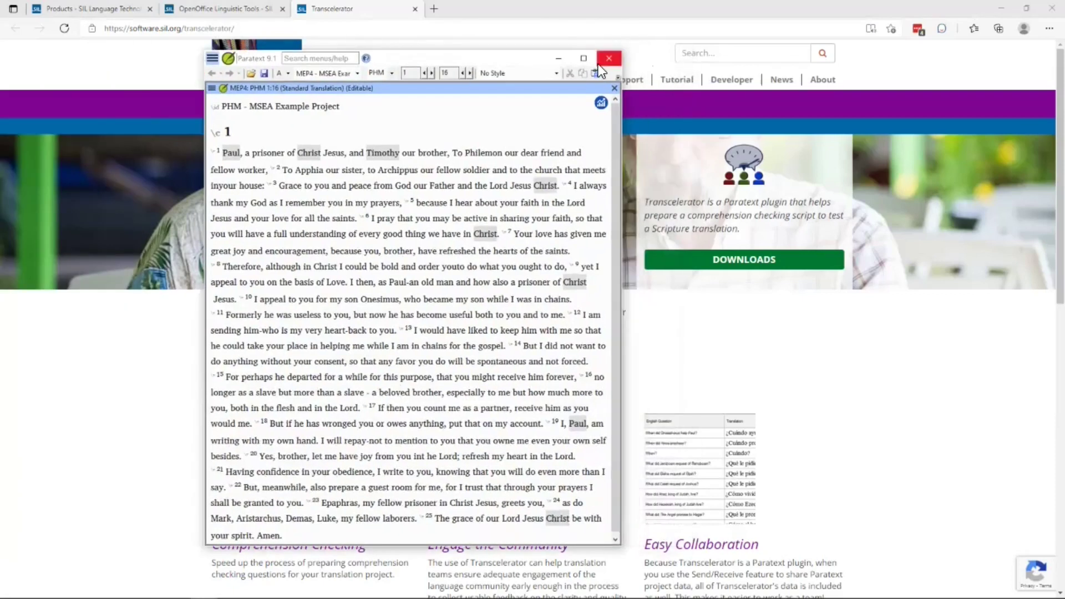
{"action": "left_click", "coordinate": [598, 59]}
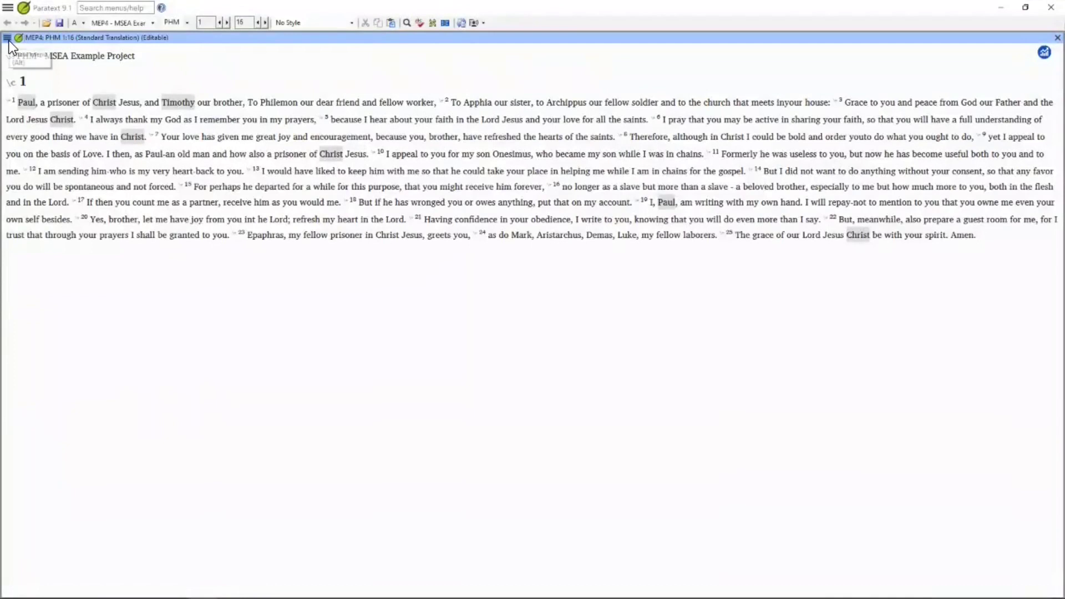
{"action": "left_click", "coordinate": [7, 38]}
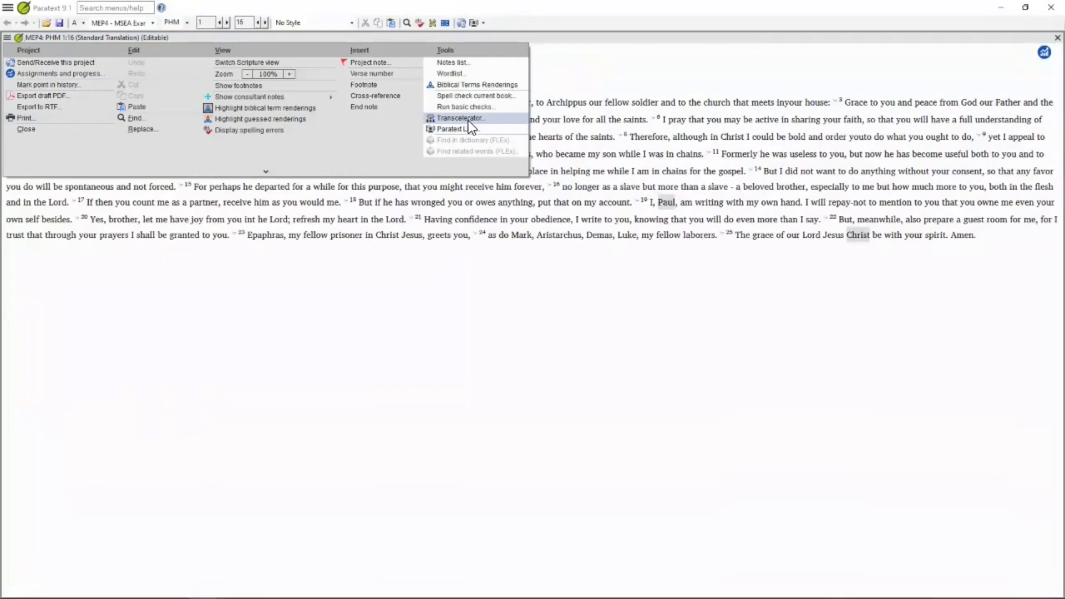
{"action": "left_click", "coordinate": [237, 62]}
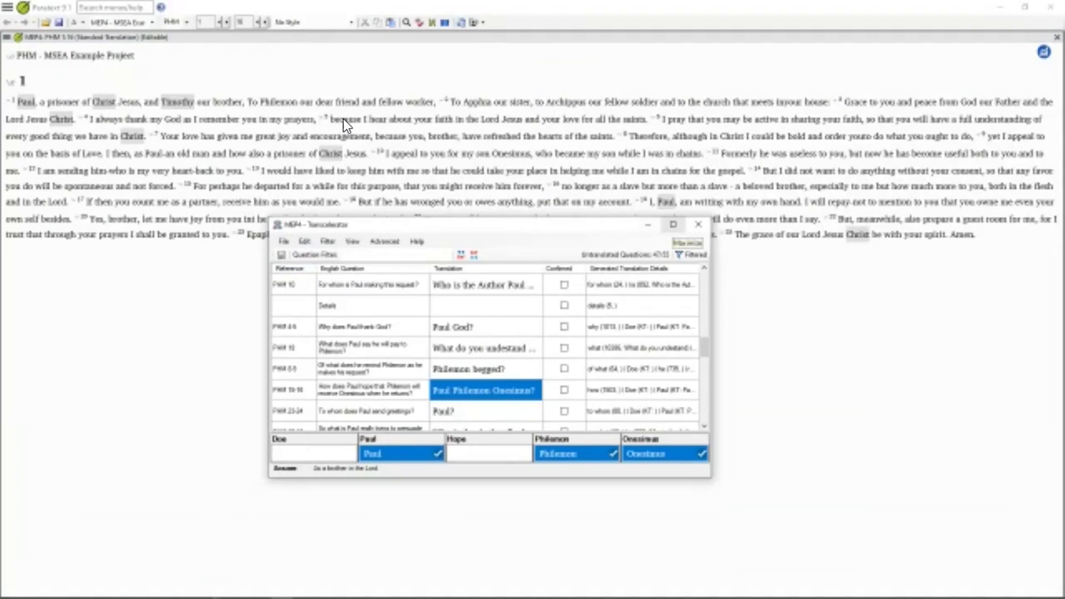
{"action": "key", "text": "super+Up"}
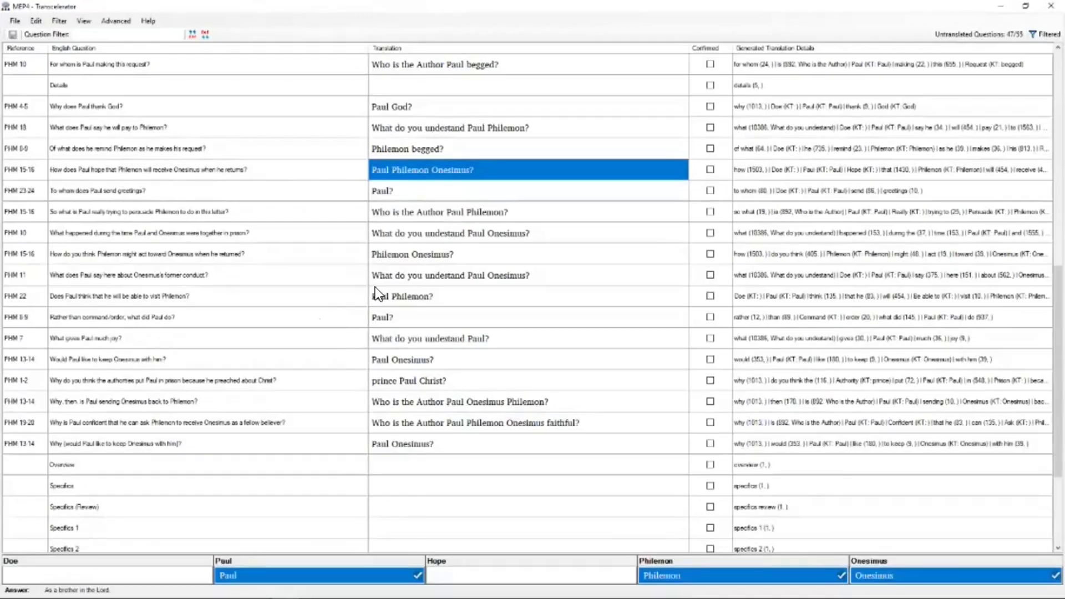
- Find and select the PHM 23-24 question "To whom does Paul send greetings?" and check the passage text in Paratext
{"action": "scroll", "coordinate": [241, 188], "scroll_direction": "up", "scroll_amount": 8}
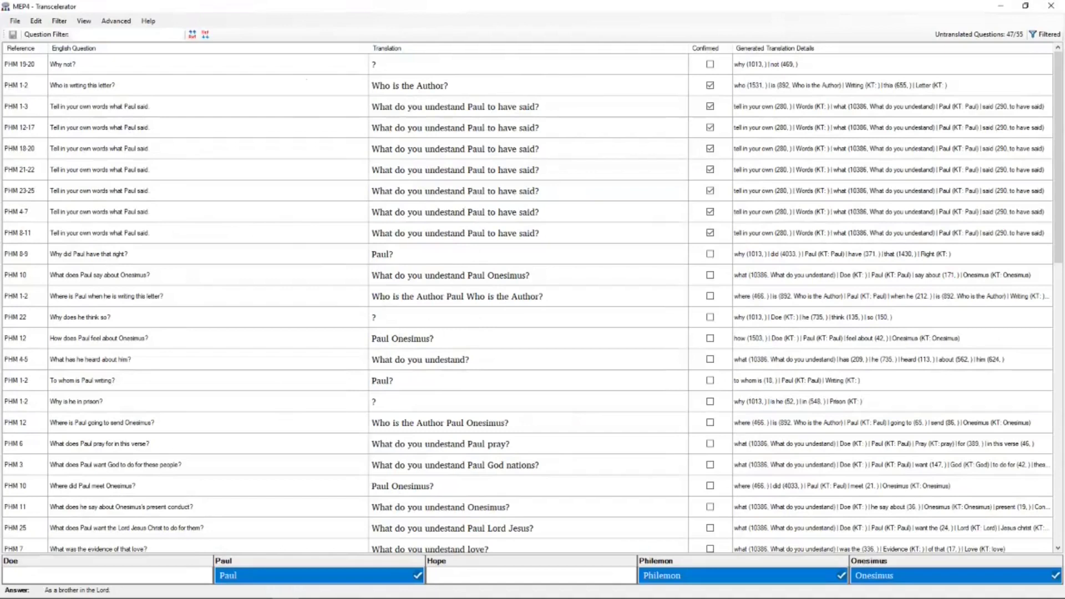
{"action": "scroll", "coordinate": [419, 381], "scroll_direction": "down", "scroll_amount": 2}
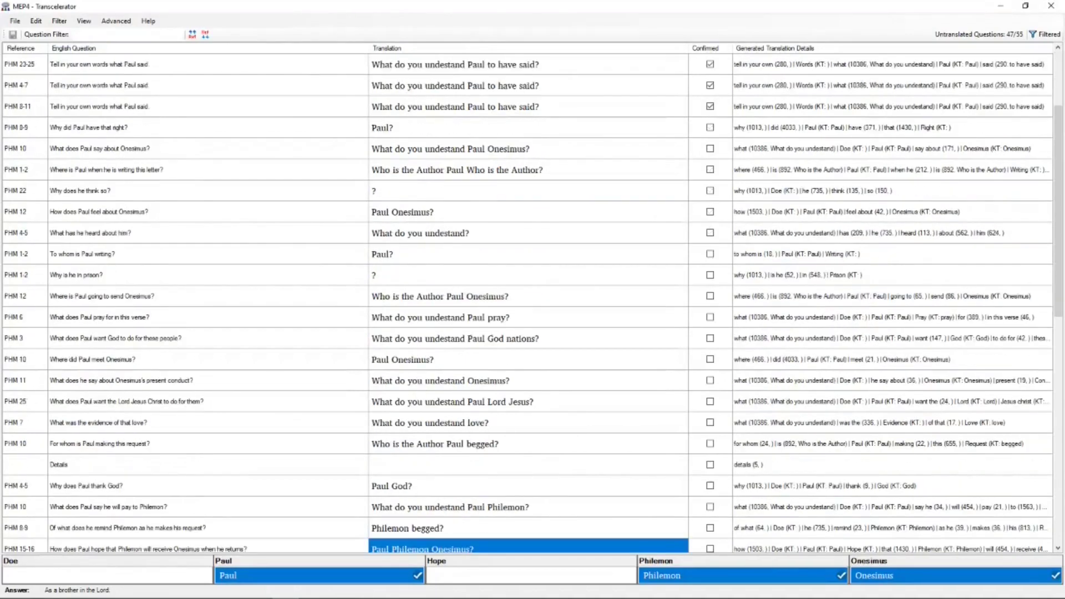
{"action": "scroll", "coordinate": [527, 299], "scroll_direction": "down", "scroll_amount": 2}
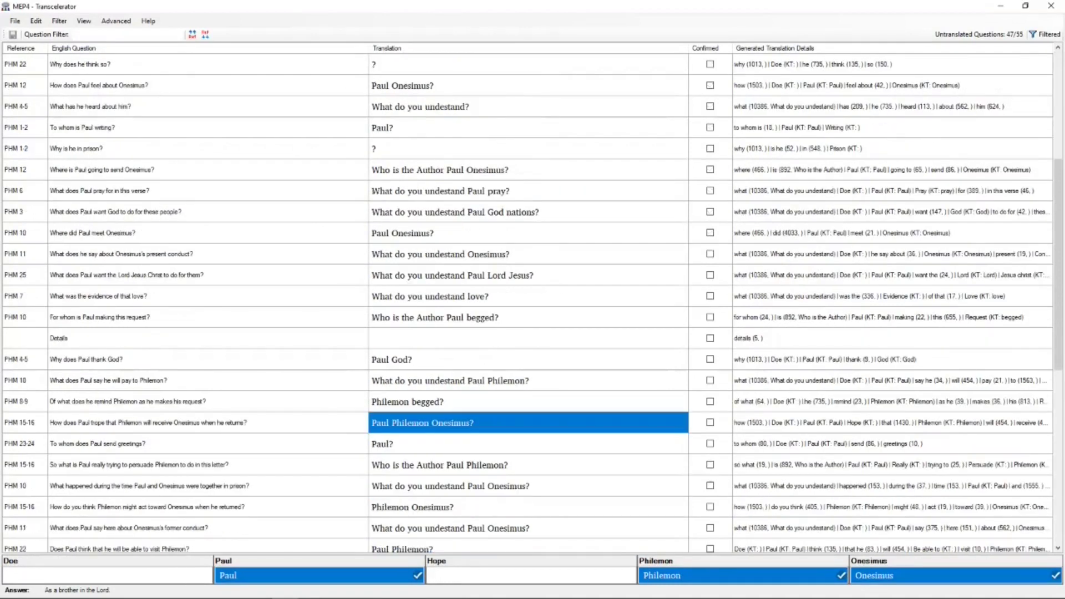
{"action": "scroll", "coordinate": [526, 300], "scroll_direction": "down", "scroll_amount": 2}
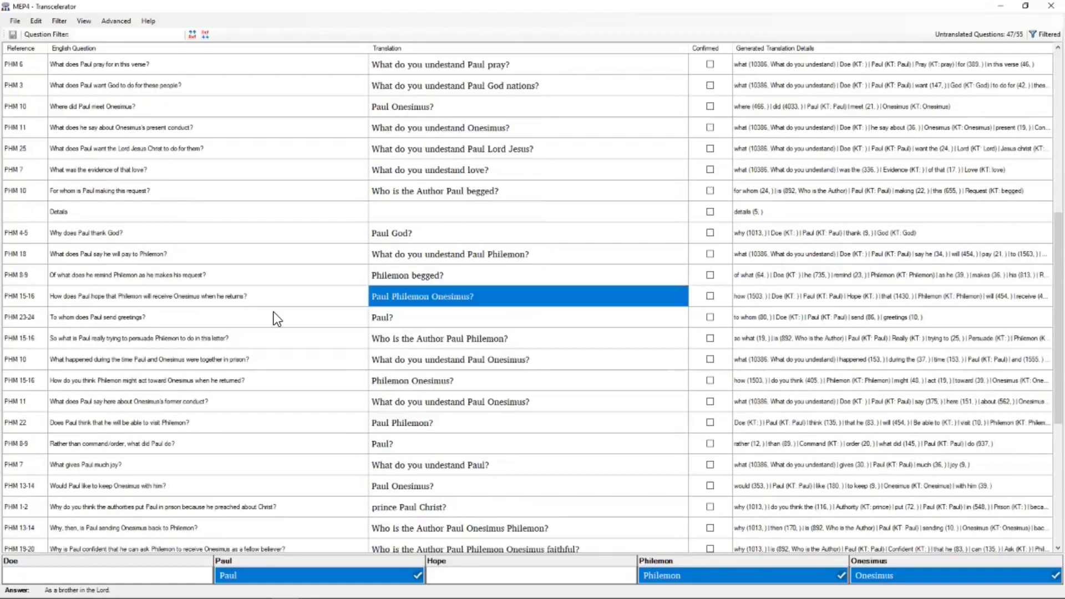
{"action": "left_click", "coordinate": [227, 322]}
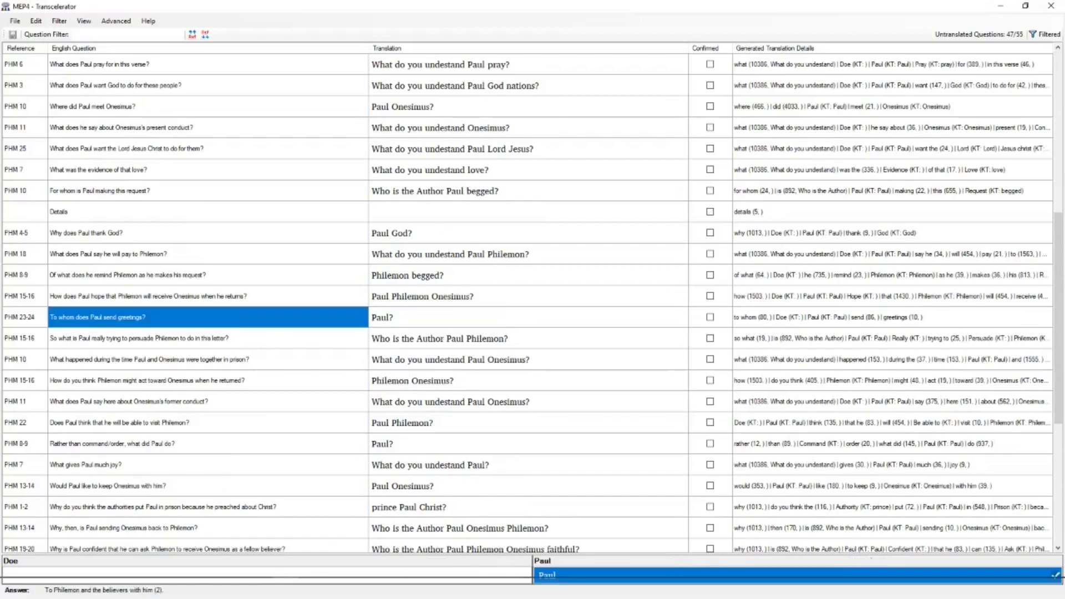
{"action": "left_click", "coordinate": [203, 588]}
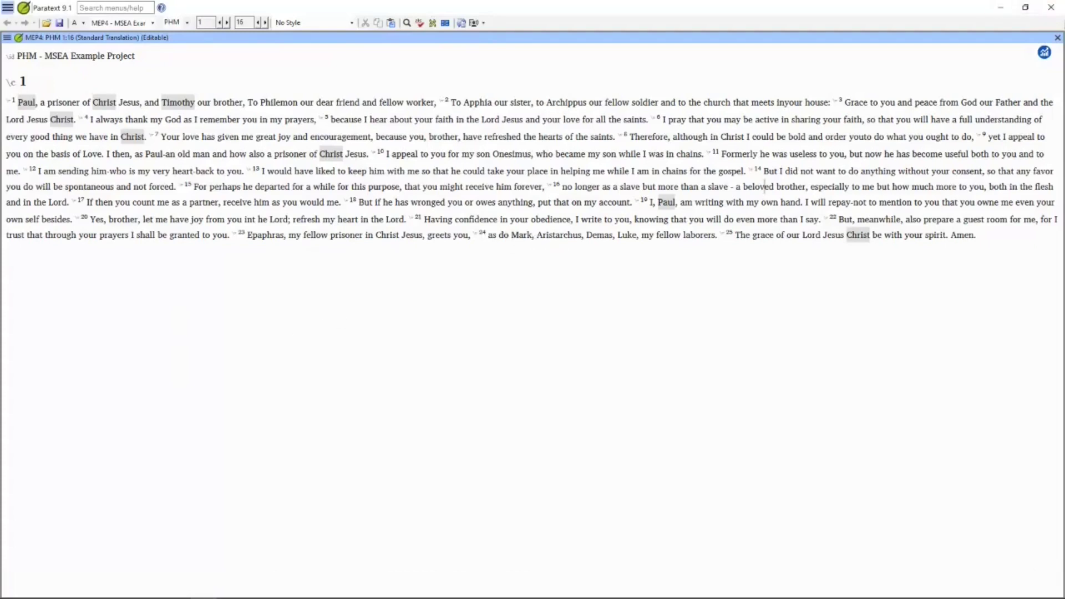
{"action": "left_click", "coordinate": [1000, 7]}
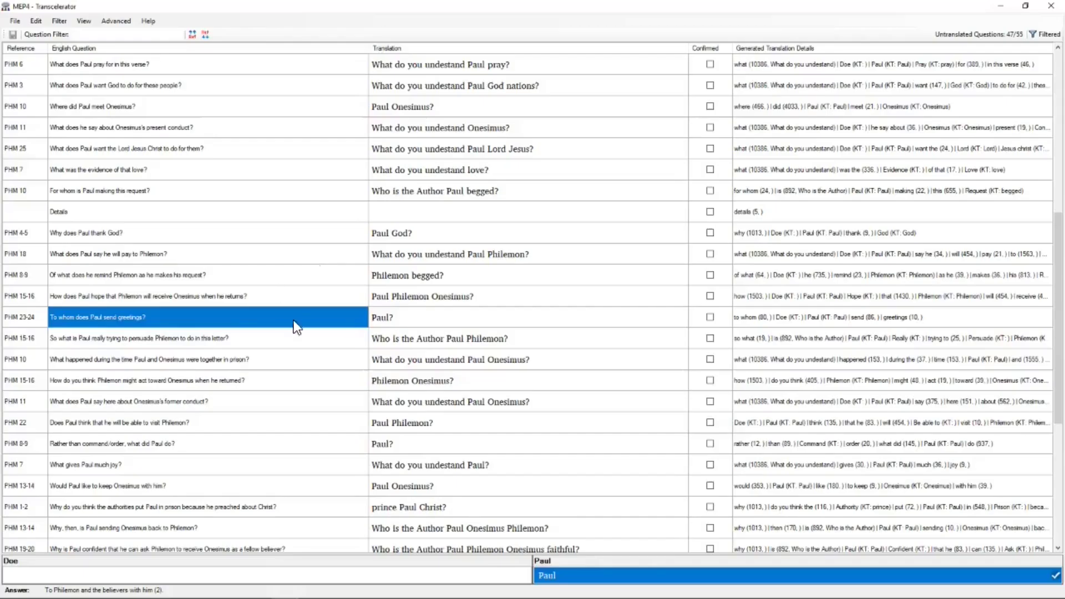
- Replace the PHM 23-24 translation with "Who does Paul want to know he is thinking of them and appreciates?" and mark it confirmed
{"action": "left_click", "coordinate": [389, 319]}
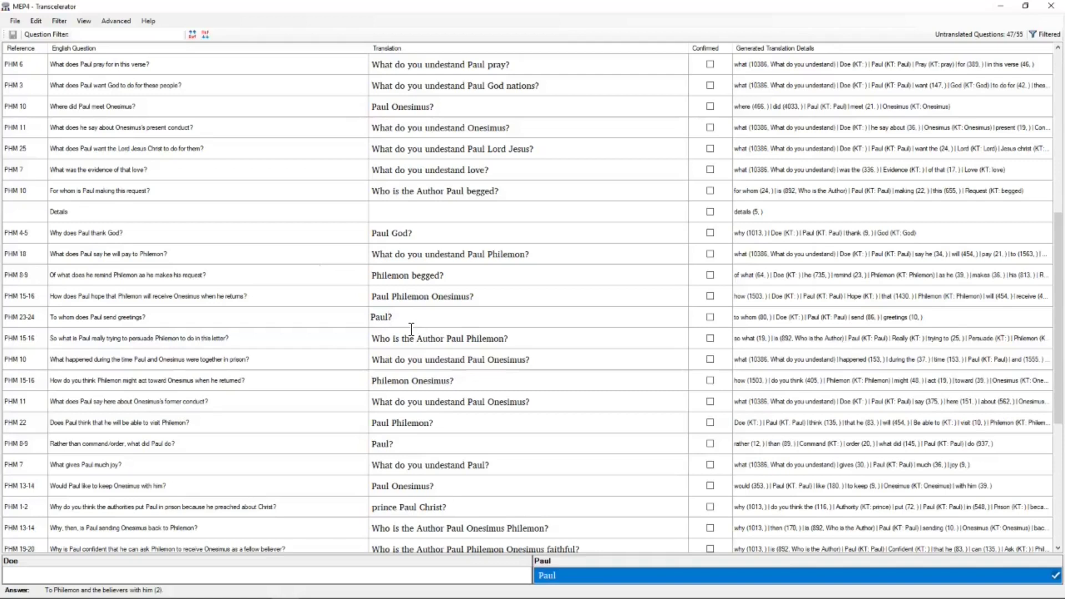
{"action": "key", "text": "BackSpace"}
{"action": "key", "text": "BackSpace"}
{"action": "key", "text": "BackSpace"}
{"action": "key", "text": "BackSpace"}
{"action": "type", "text": "Who does Paul want to know he is thinking of them"}
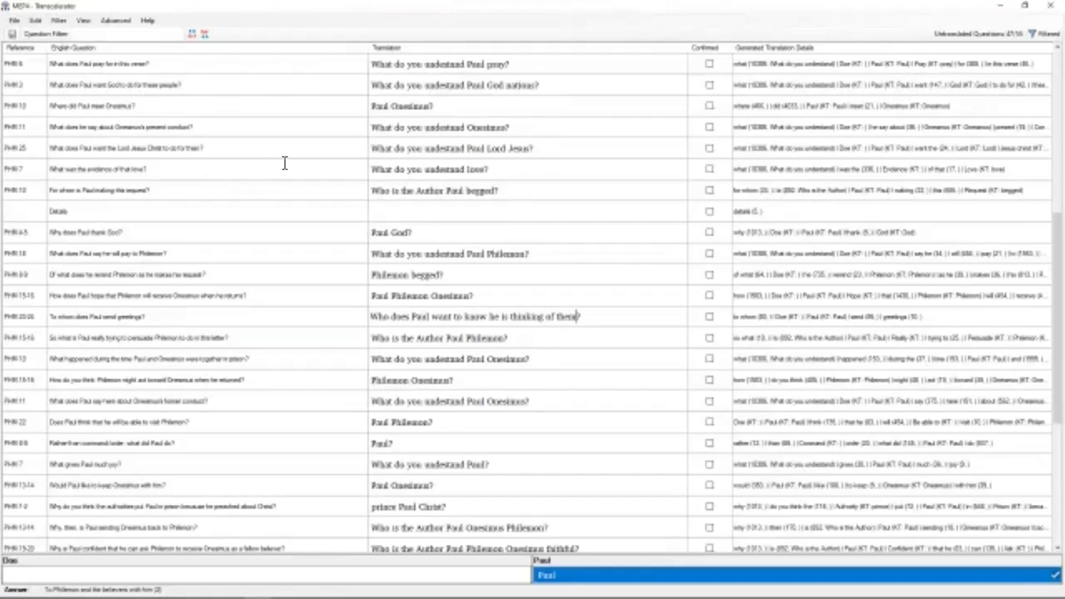
{"action": "left_click", "coordinate": [710, 316]}
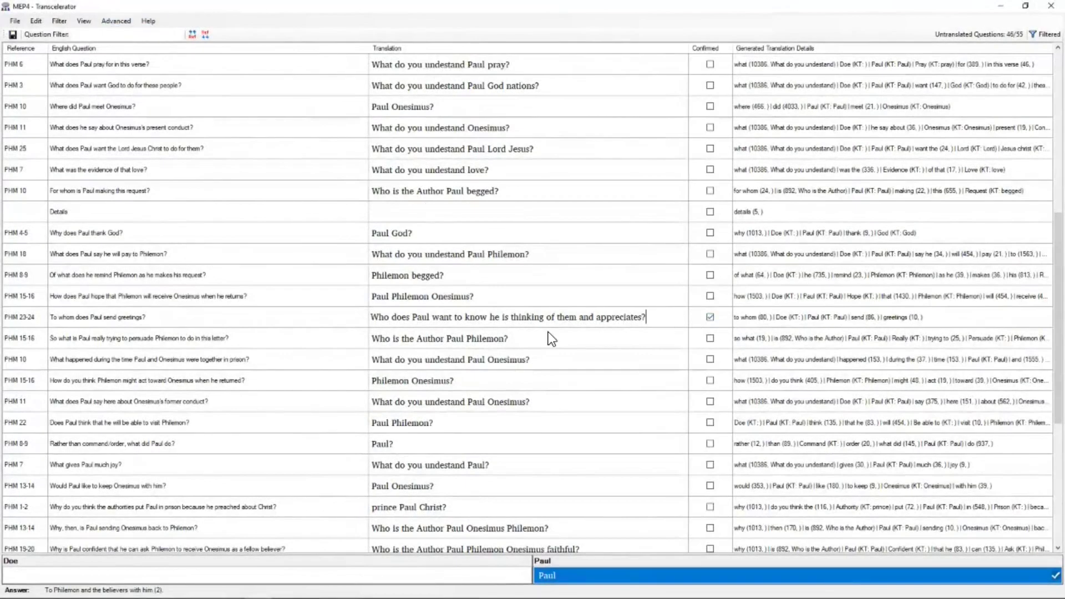
- Start generating a checking script and set its range to the whole book PHM
{"action": "scroll", "coordinate": [661, 219], "scroll_direction": "up", "scroll_amount": 5}
{"action": "left_click", "coordinate": [64, 22]}
{"action": "mouse_move", "coordinate": [15, 21]}
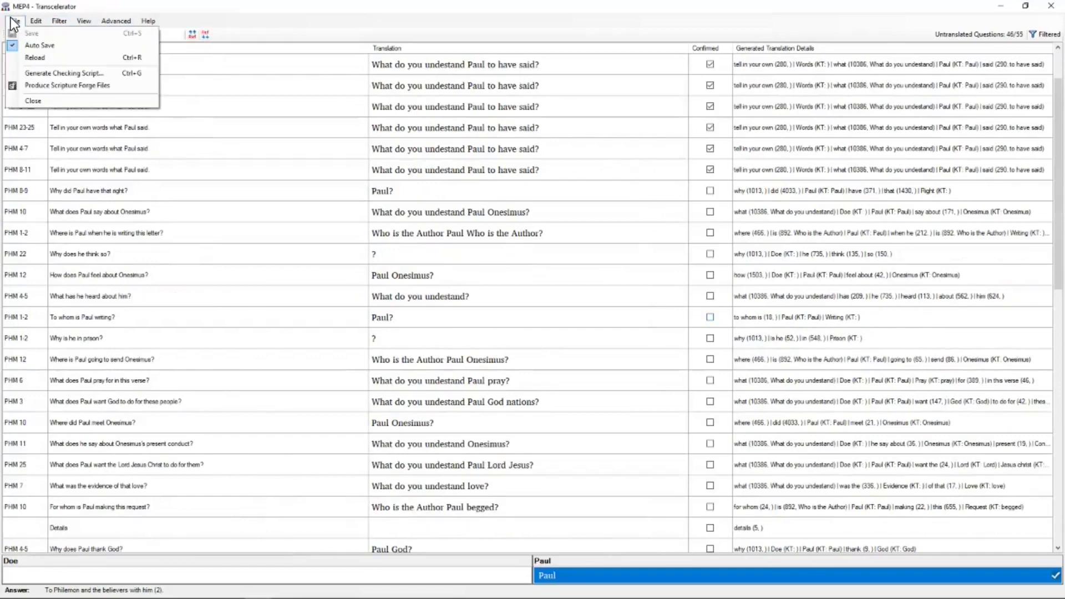
{"action": "left_click", "coordinate": [48, 74]}
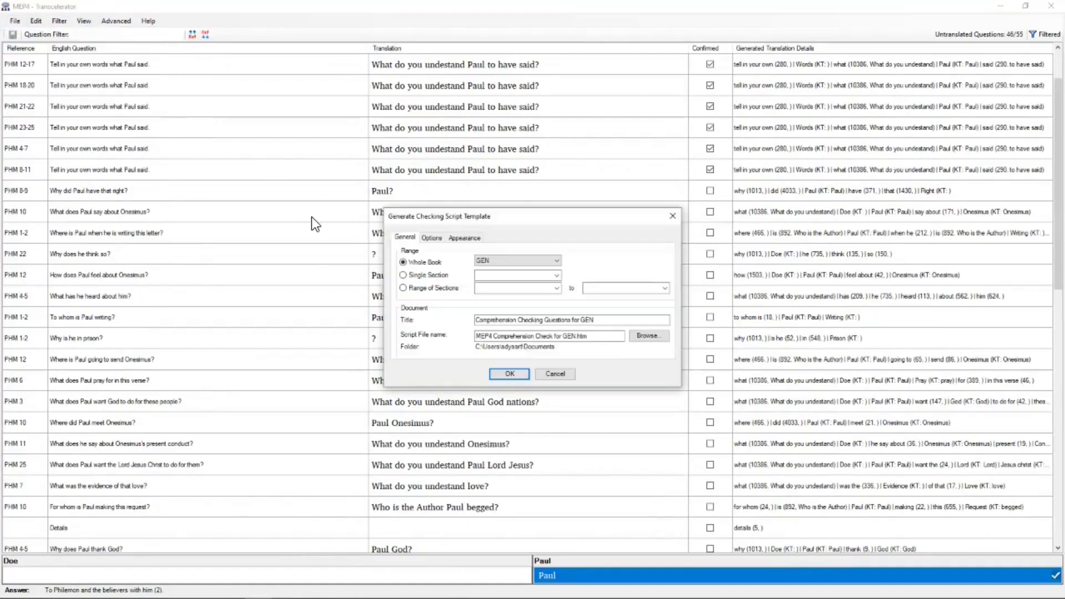
{"action": "left_click", "coordinate": [497, 258]}
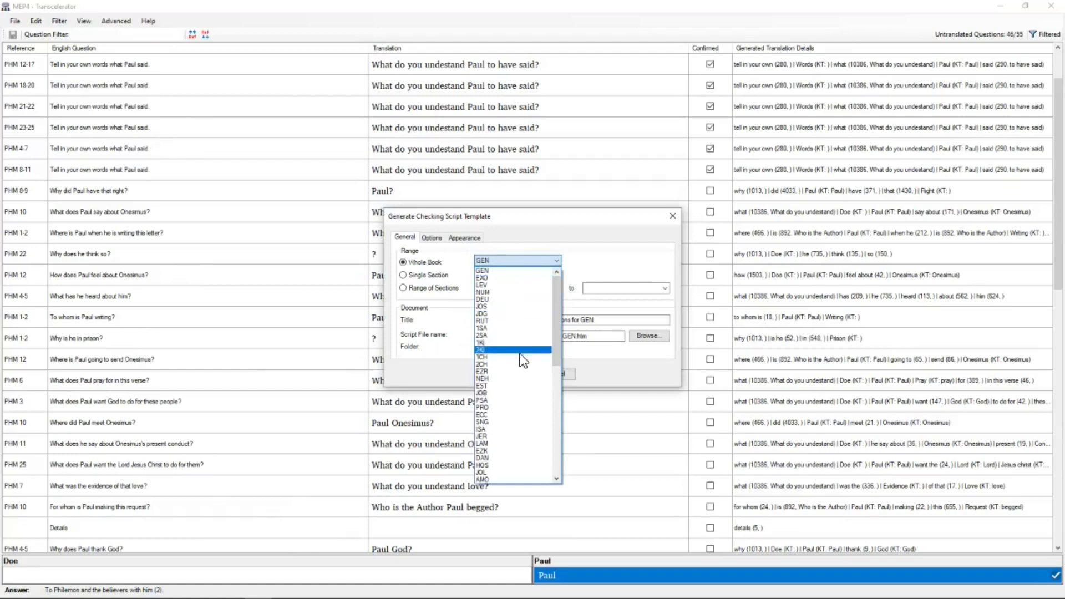
{"action": "scroll", "coordinate": [522, 358], "scroll_direction": "down", "scroll_amount": 1}
{"action": "scroll", "coordinate": [522, 355], "scroll_direction": "down", "scroll_amount": 10}
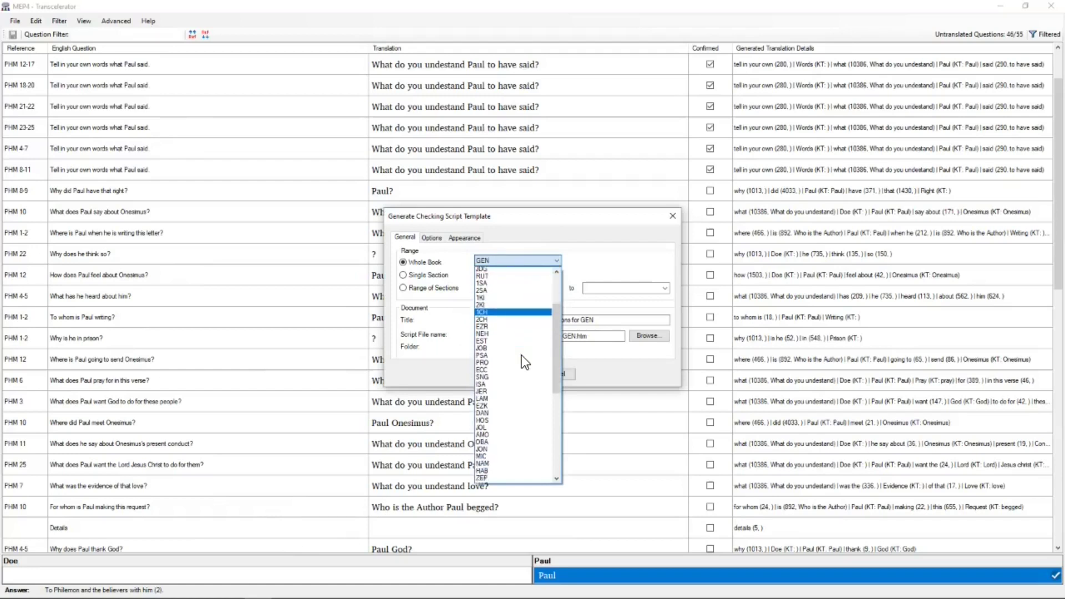
{"action": "scroll", "coordinate": [521, 355], "scroll_direction": "down", "scroll_amount": 2}
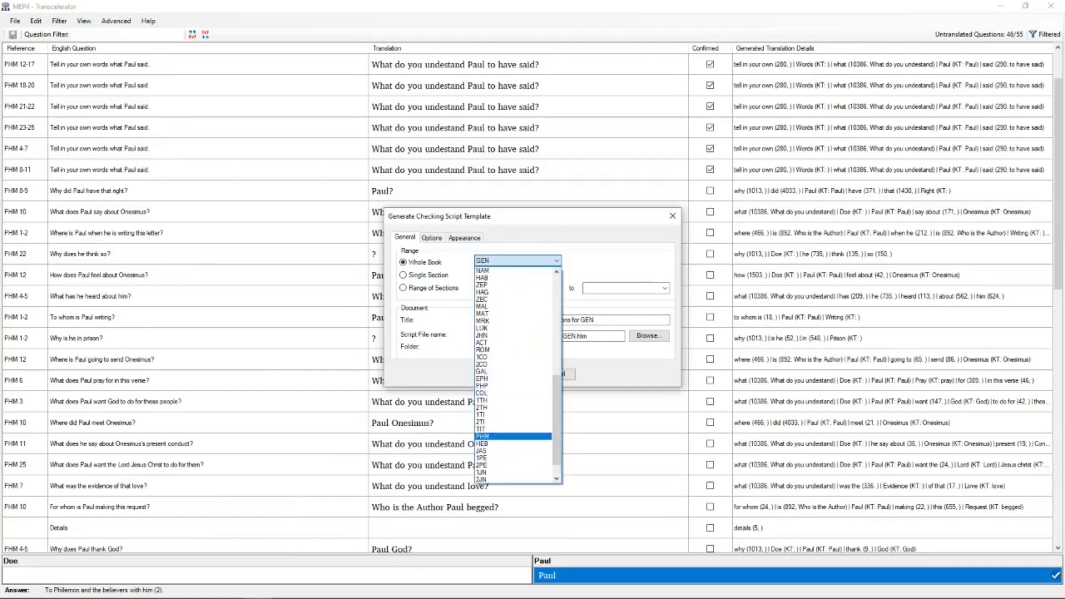
{"action": "left_click", "coordinate": [516, 441]}
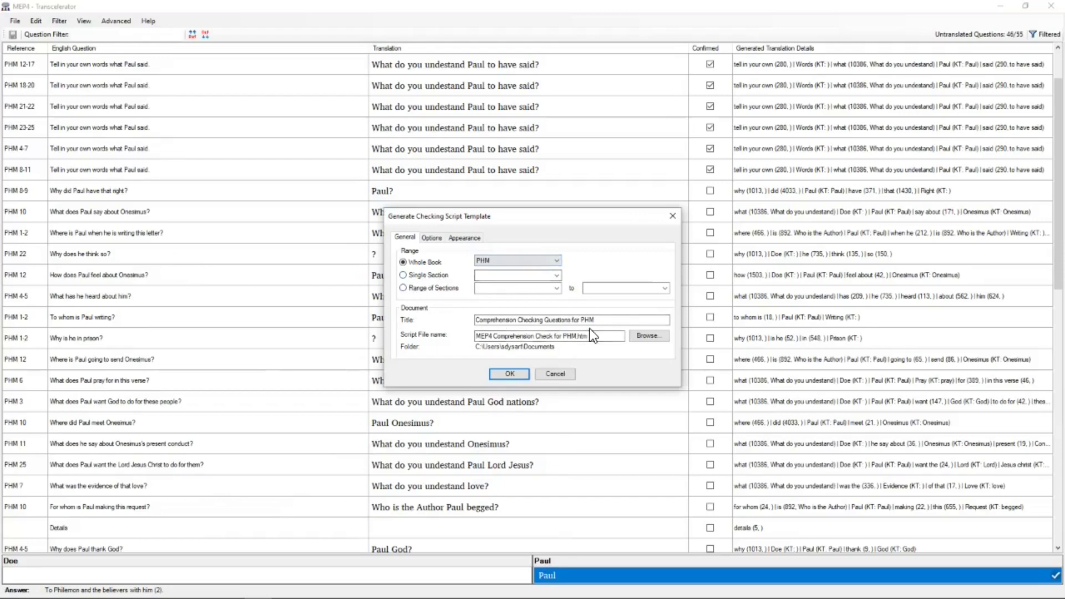
- Review the script's option and appearance settings, then generate it, agreeing to exclude the untranslated questions
{"action": "left_click", "coordinate": [433, 238]}
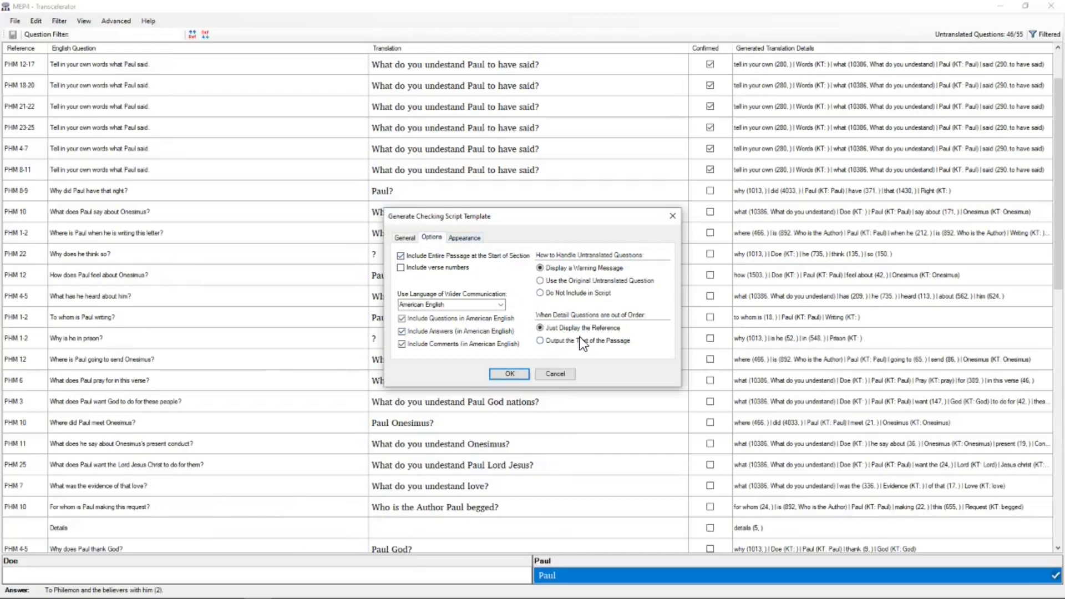
{"action": "left_click", "coordinate": [473, 238]}
{"action": "left_click", "coordinate": [410, 238]}
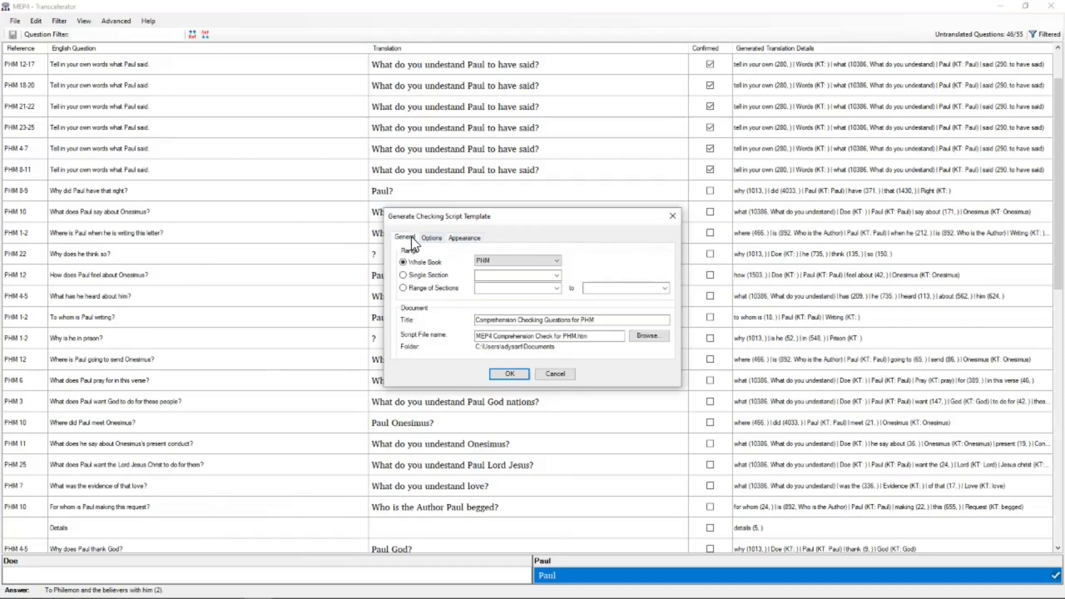
{"action": "left_click", "coordinate": [509, 374]}
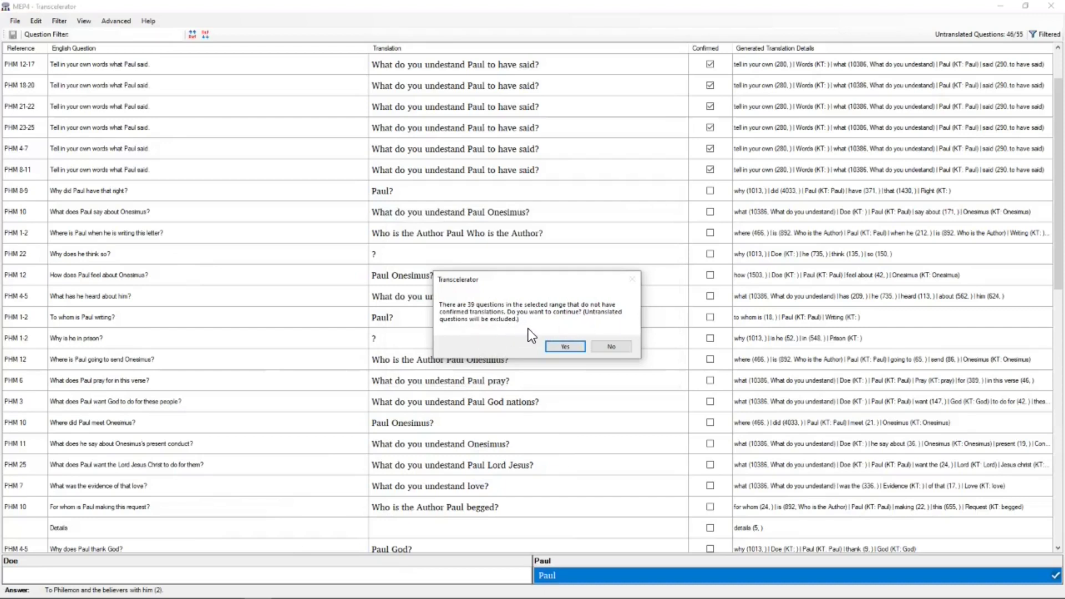
{"action": "left_click", "coordinate": [564, 346]}
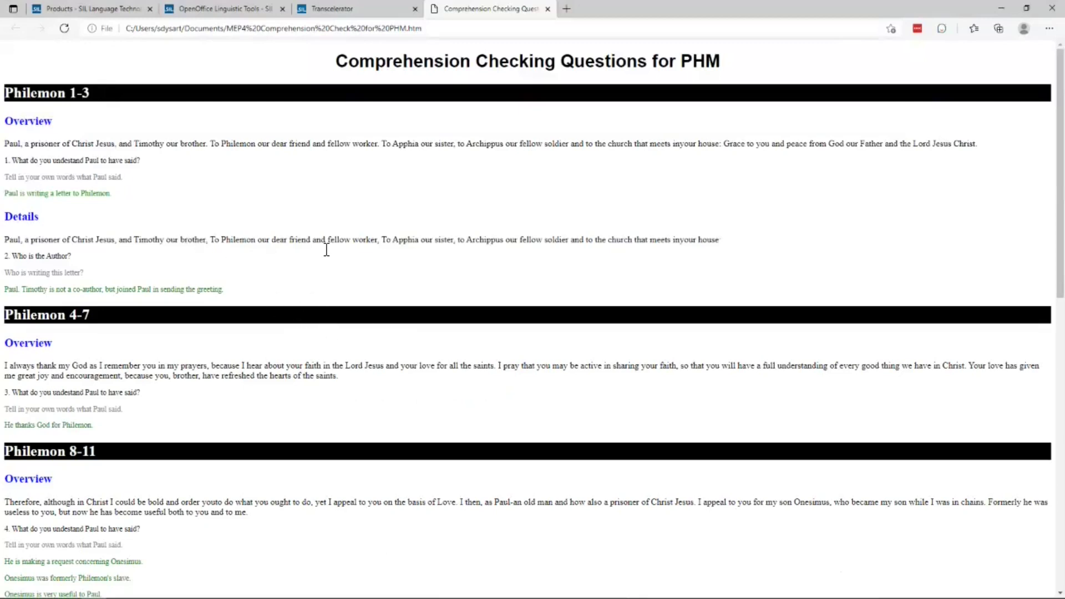
- Switch back to Transcelerator and show its file commands for producing output
{"action": "mouse_move", "coordinate": [285, 593]}
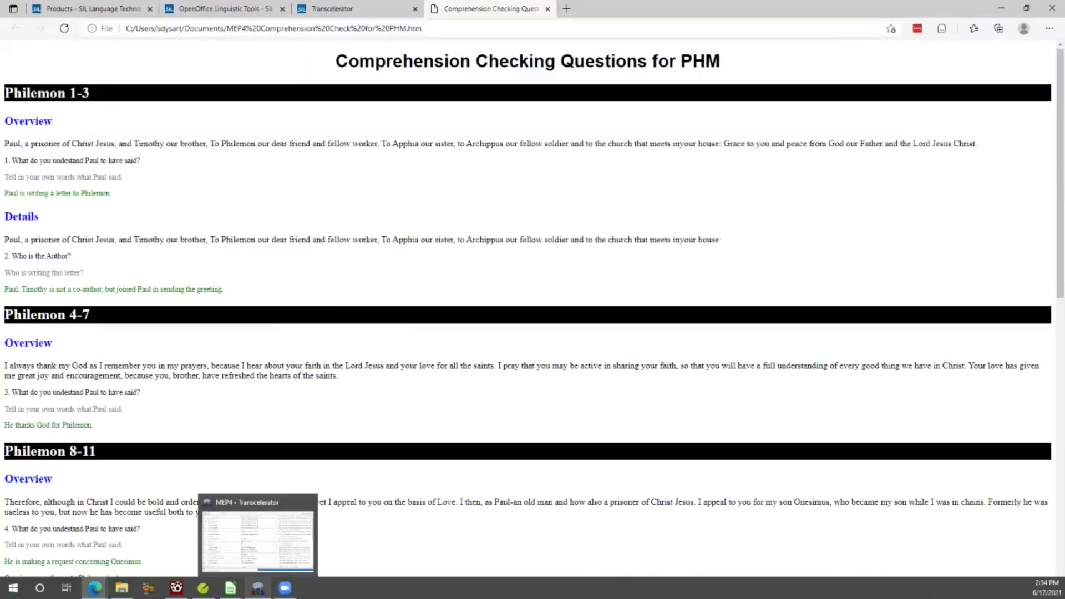
{"action": "left_click", "coordinate": [258, 588]}
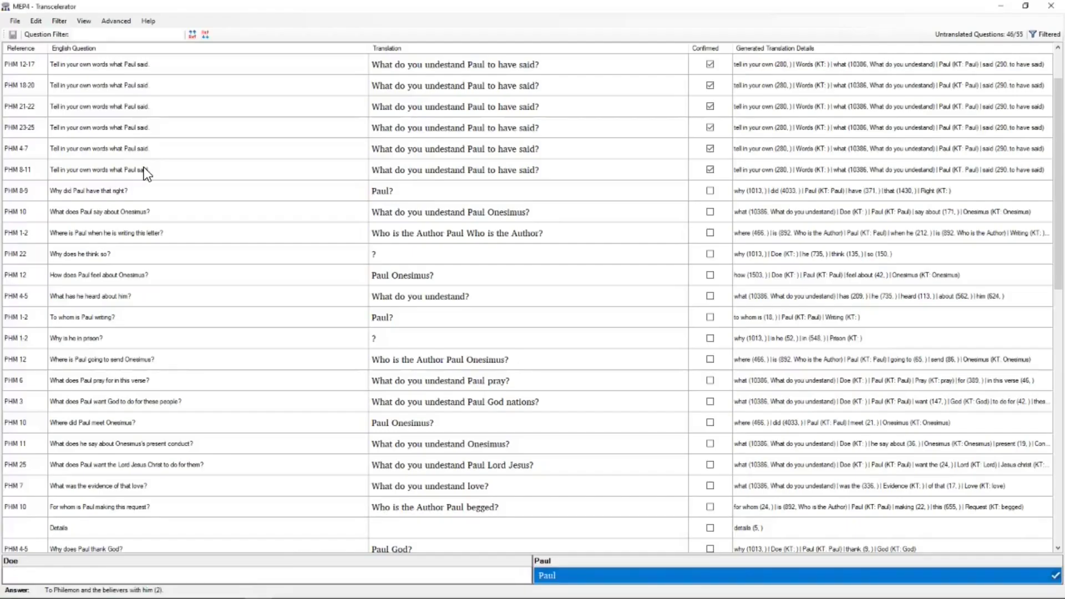
{"action": "left_click", "coordinate": [20, 21]}
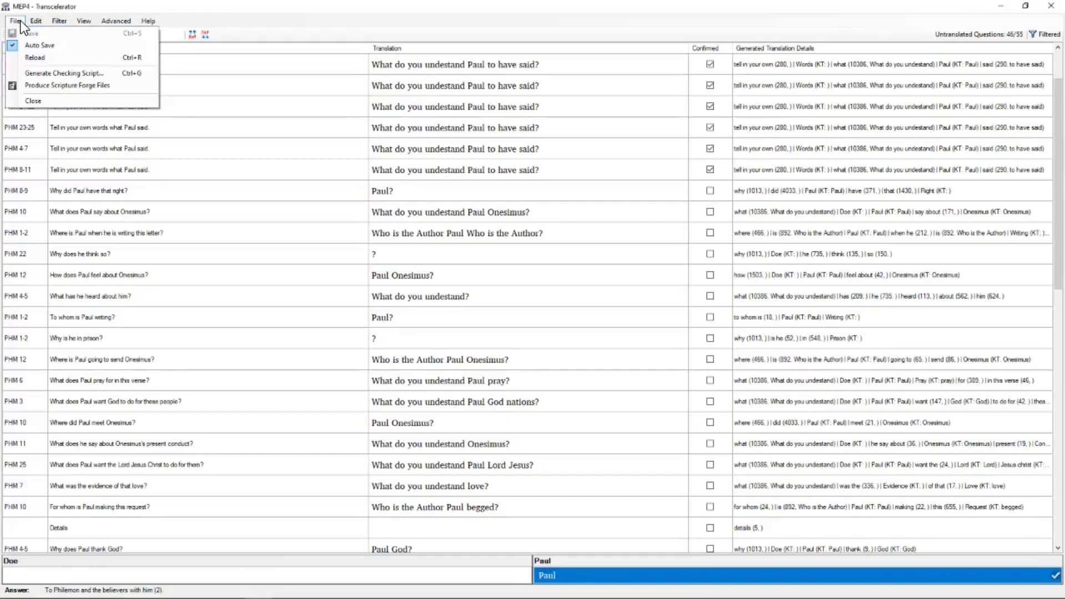